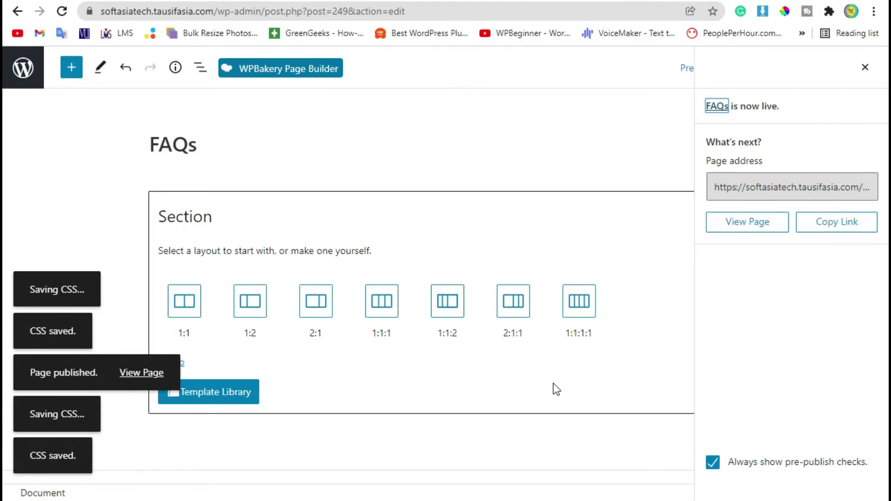
Switch the FAQs page to the WPBakery backend editor and delete its empty row.
click(250, 74)
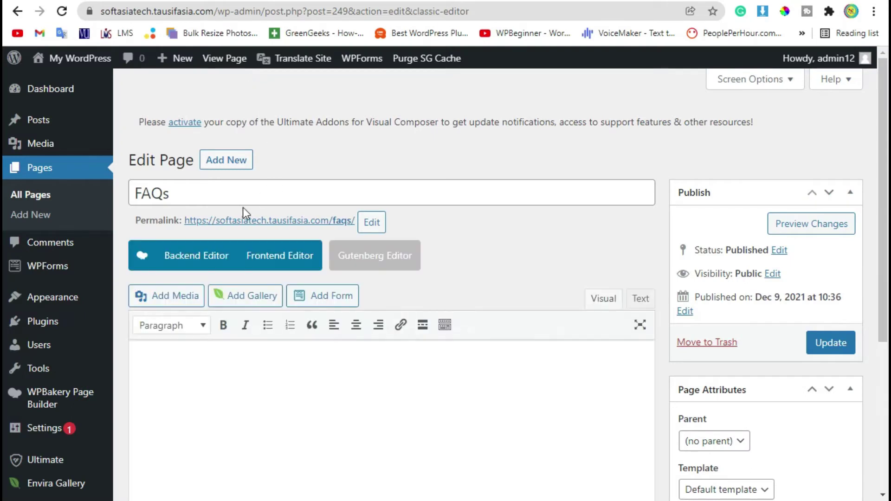
click(189, 257)
scroll(599, 232, down, 2)
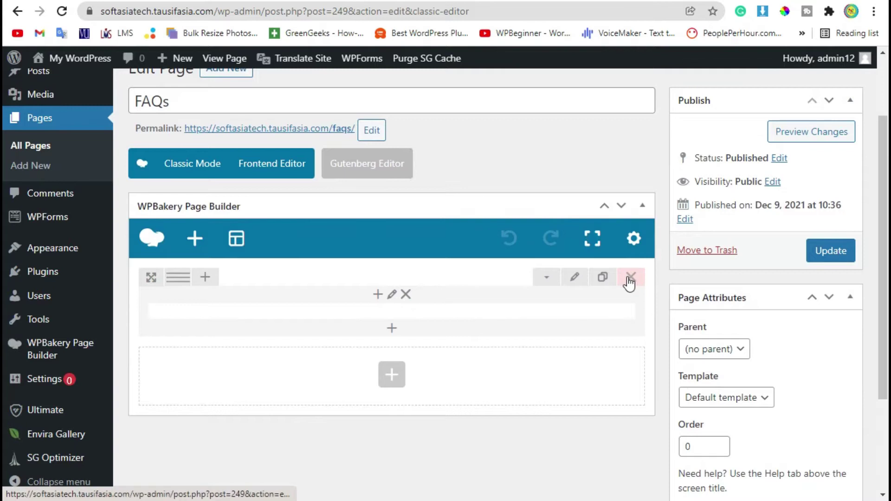
click(630, 280)
scroll(620, 274, down, 2)
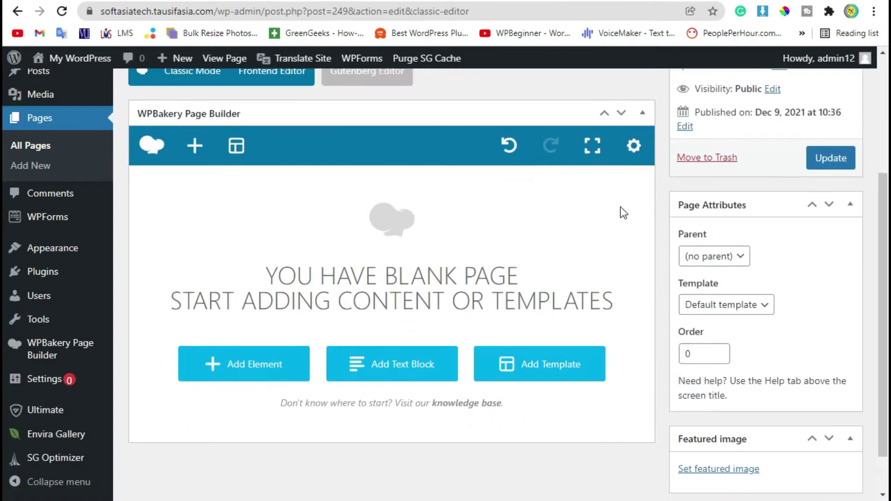
Add an FAQ element to the blank page and reposition its settings dialog to show all of it.
click(239, 379)
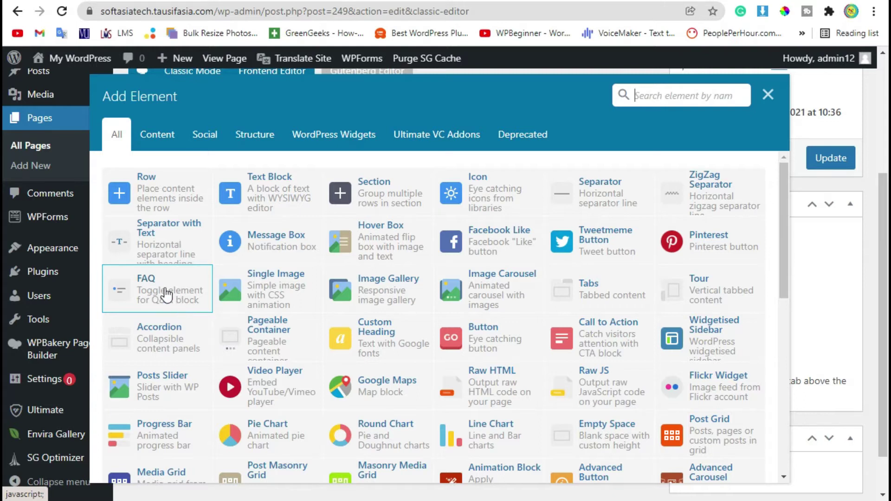
click(167, 298)
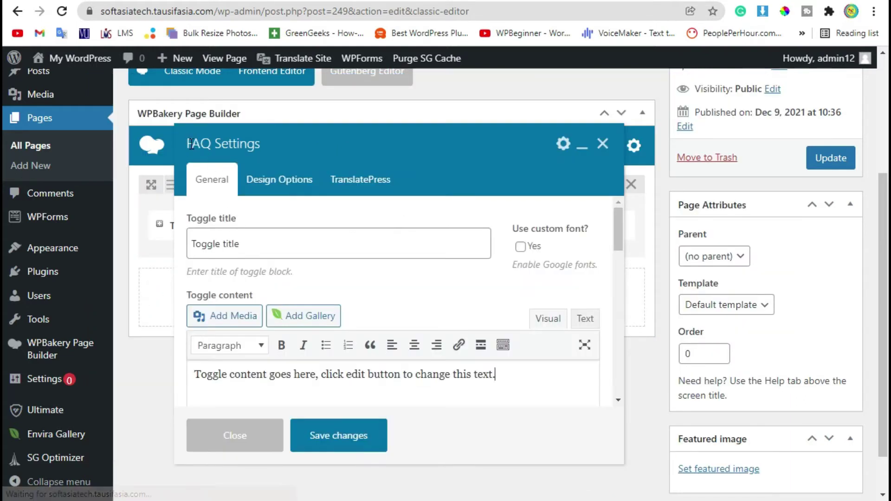
drag(191, 144, 237, 146)
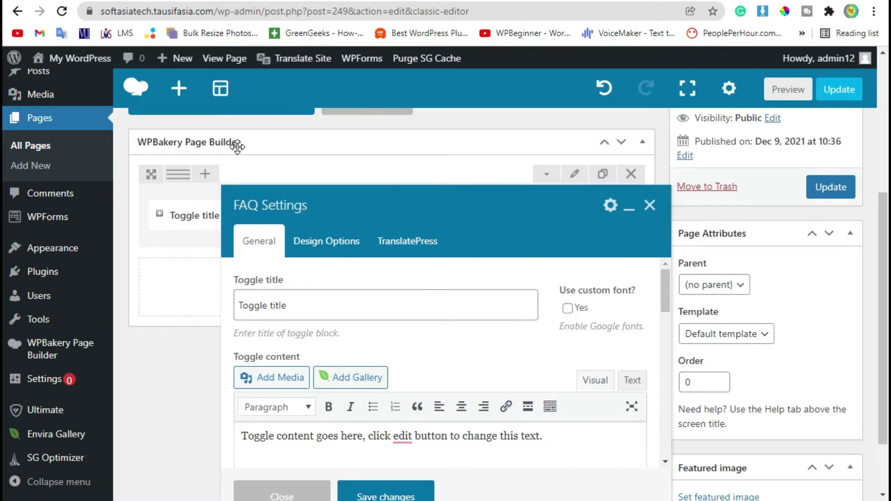
scroll(325, 304, down, 2)
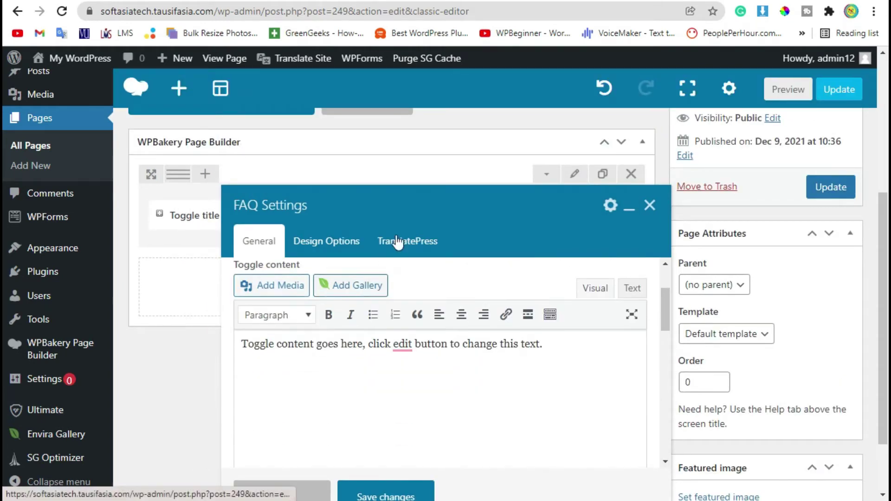
drag(376, 201, 361, 158)
scroll(403, 315, up, 2)
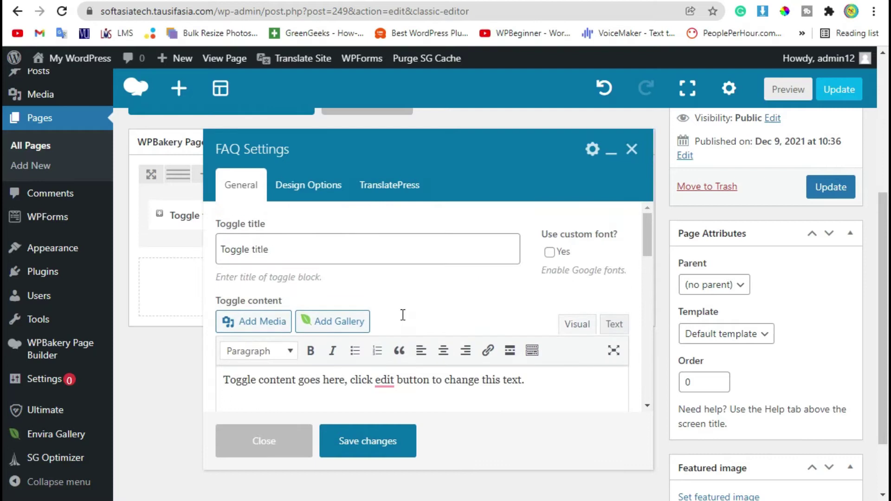
Replace the toggle title with "Do You want to Download Files from web?".
triple_click(289, 249)
text(Do )
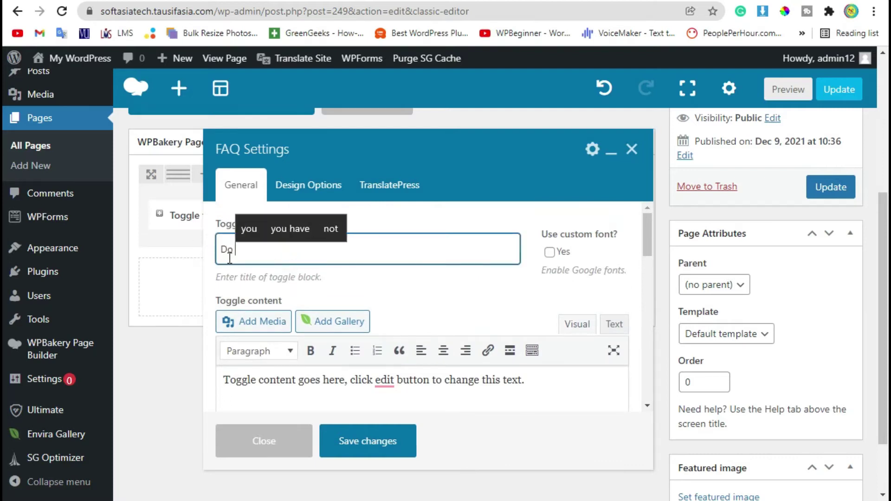
text(You want to Download Files from we)
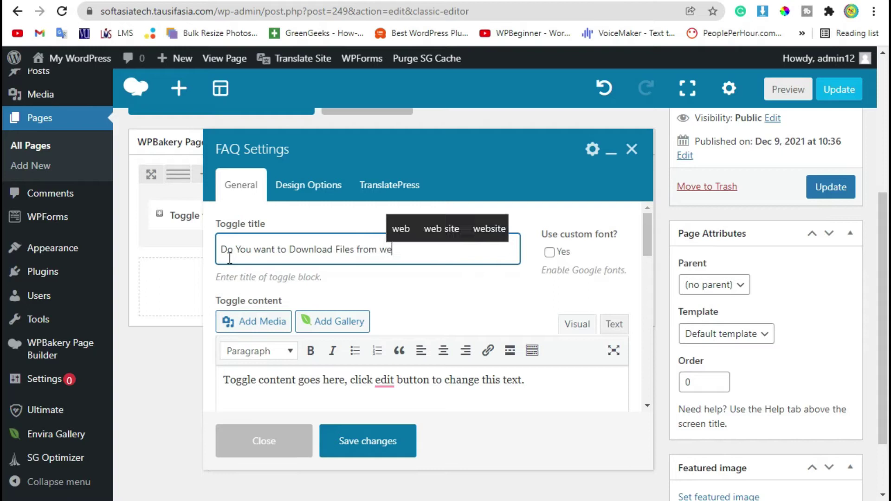
key(BackSpace)
text(eb)
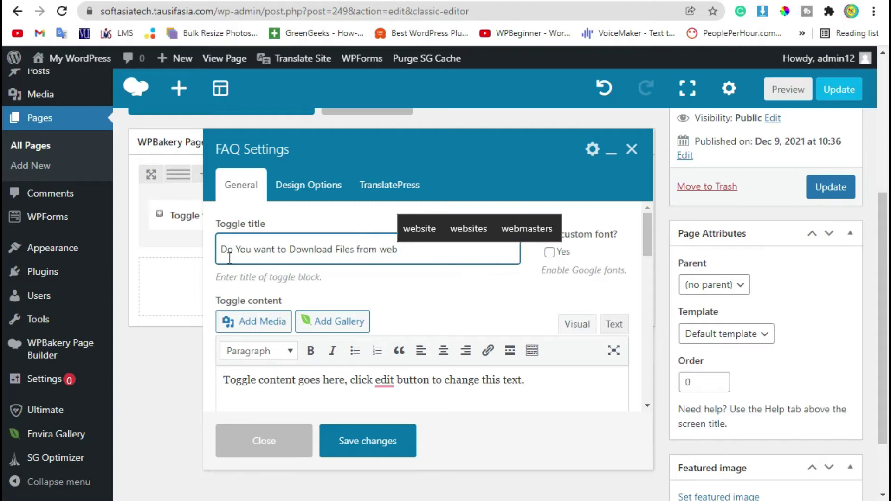
Review the placeholder toggle content and set the FAQ's design style to Round.
scroll(360, 317, down, 2)
drag(226, 290, 537, 304)
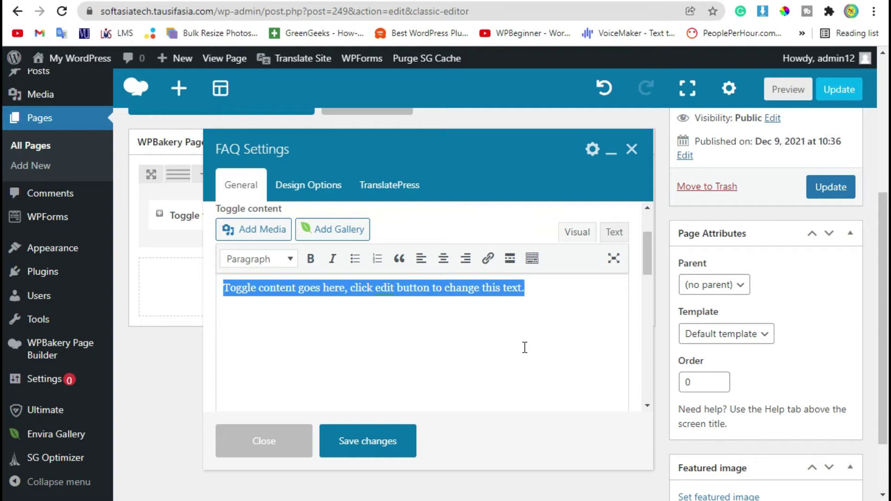
scroll(516, 359, up, 2)
scroll(425, 330, down, 2)
scroll(424, 329, down, 4)
scroll(235, 303, up, 1)
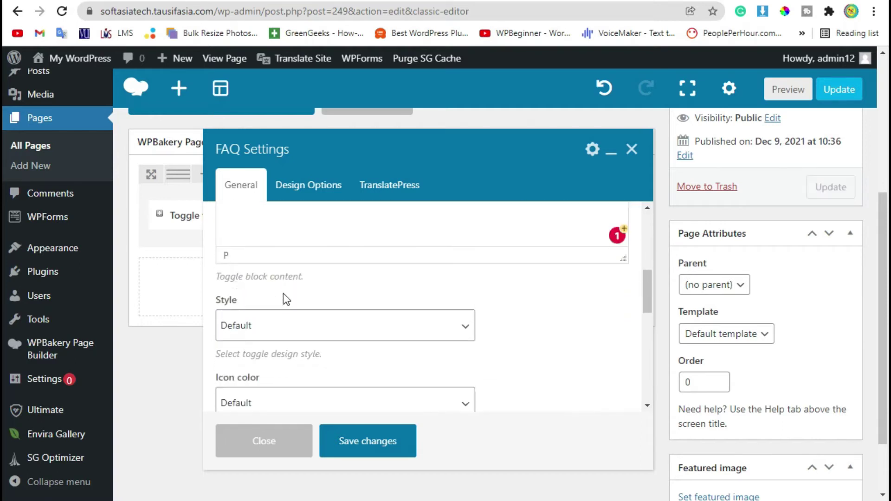
click(276, 331)
scroll(468, 306, down, 2)
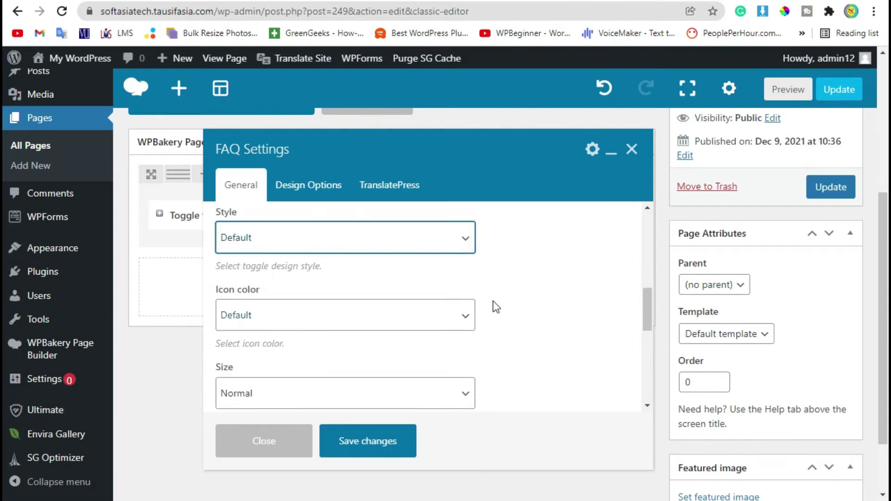
click(367, 247)
click(305, 276)
click(324, 246)
click(314, 289)
scroll(453, 290, down, 2)
scroll(324, 325, up, 2)
scroll(358, 297, down, 2)
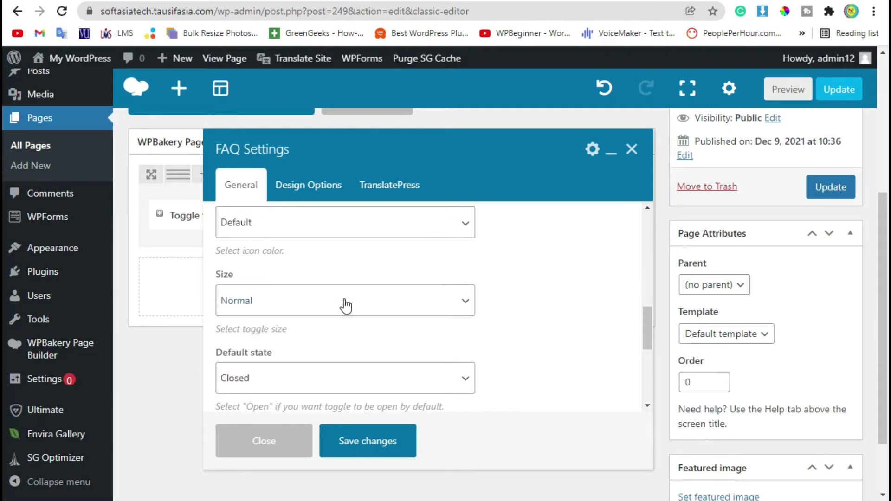
Set the FAQ's icon color to Peacoc and its size to Small, and save the element's changes.
click(281, 227)
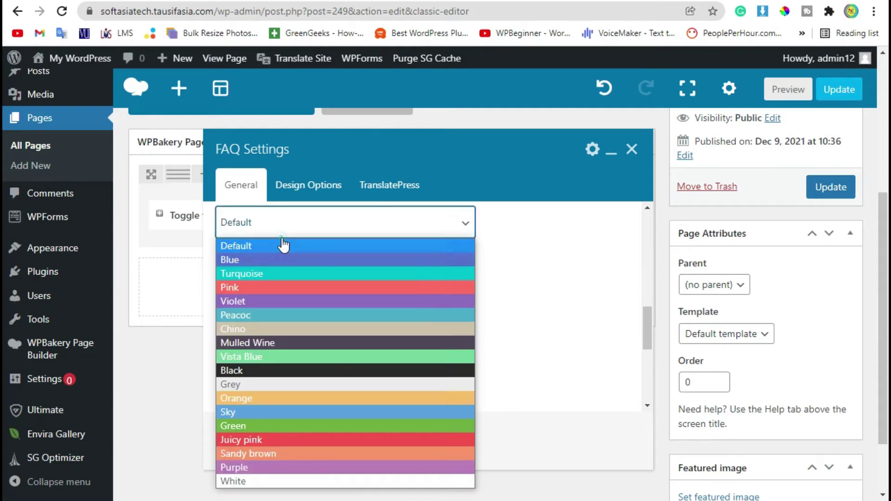
click(298, 312)
click(340, 308)
click(333, 321)
scroll(562, 300, down, 1)
scroll(559, 297, down, 1)
drag(217, 261, 274, 261)
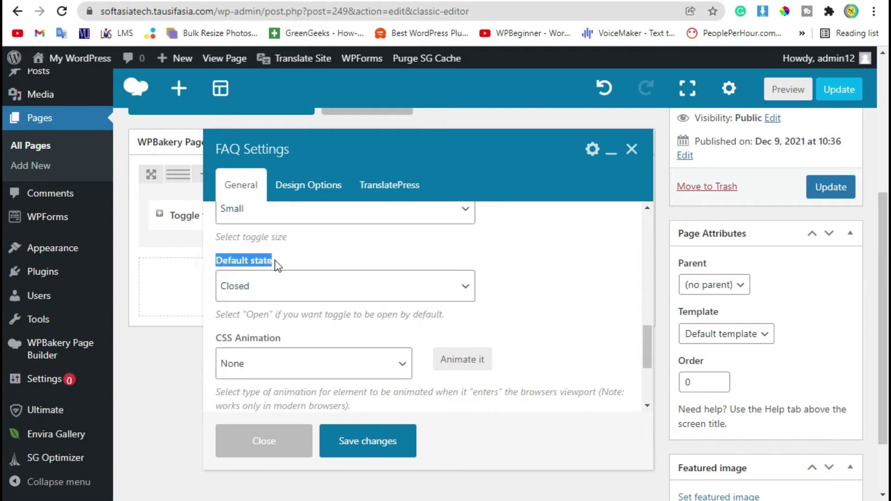
click(388, 444)
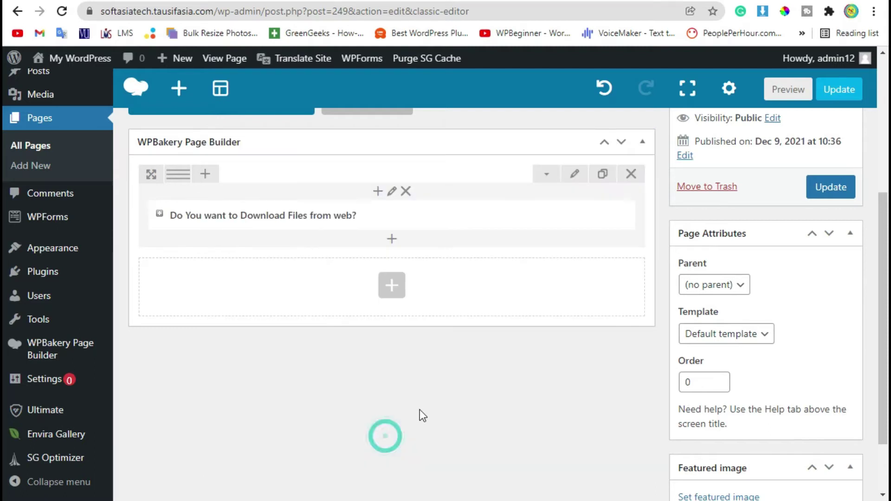
Preview the FAQs page, expand and collapse the question to check its answer, and close the preview.
click(786, 89)
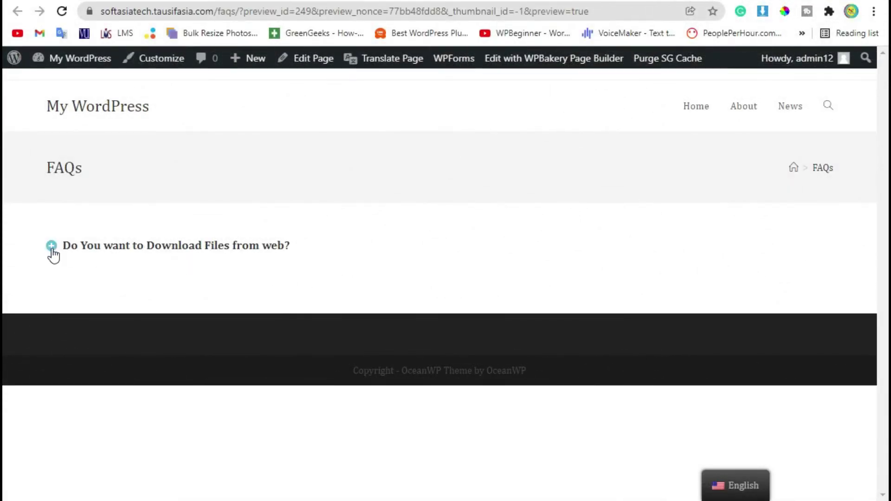
click(52, 248)
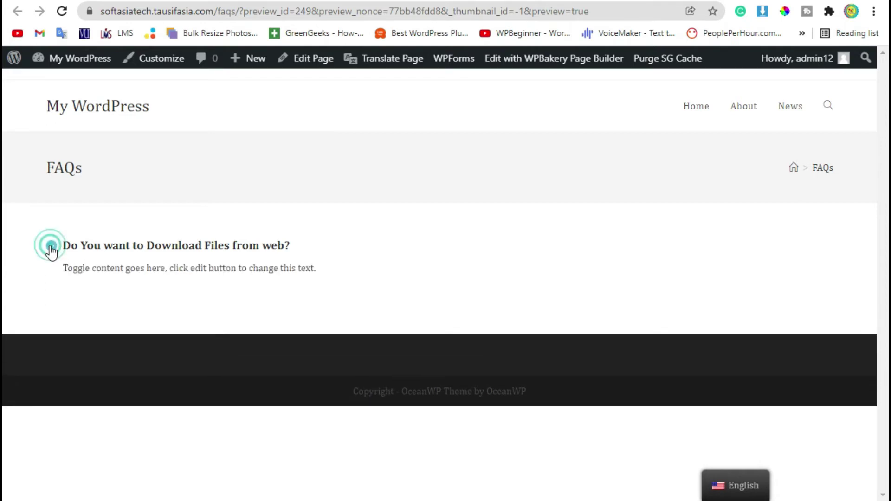
drag(320, 273, 56, 265)
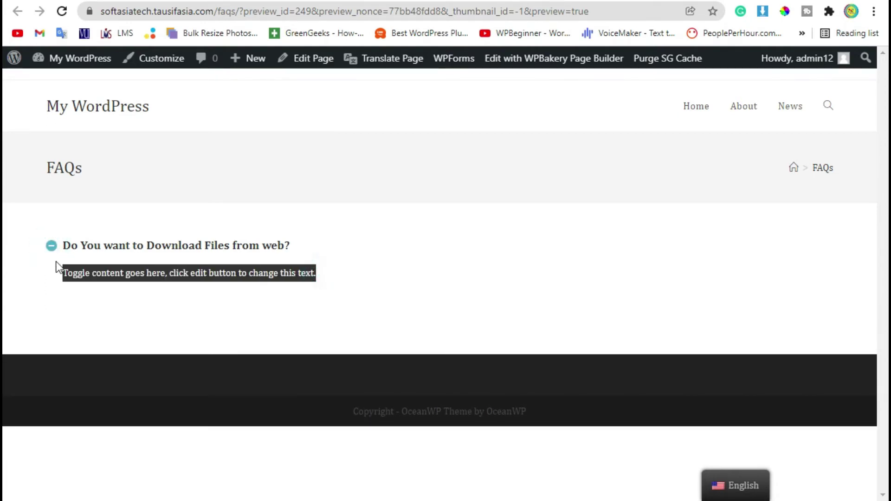
click(54, 276)
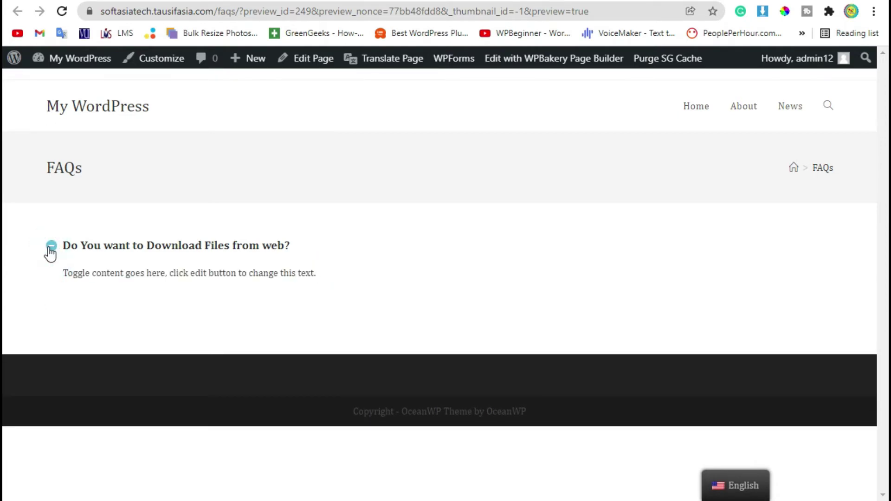
click(50, 251)
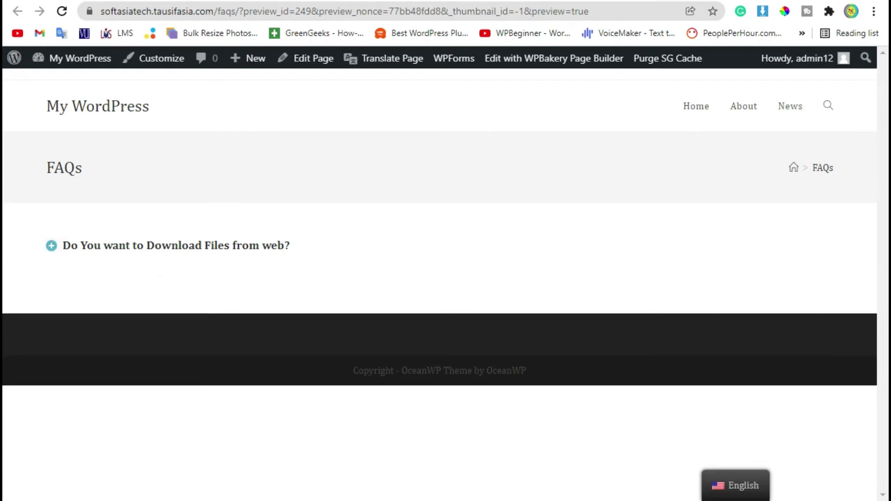
key(ctrl+w)
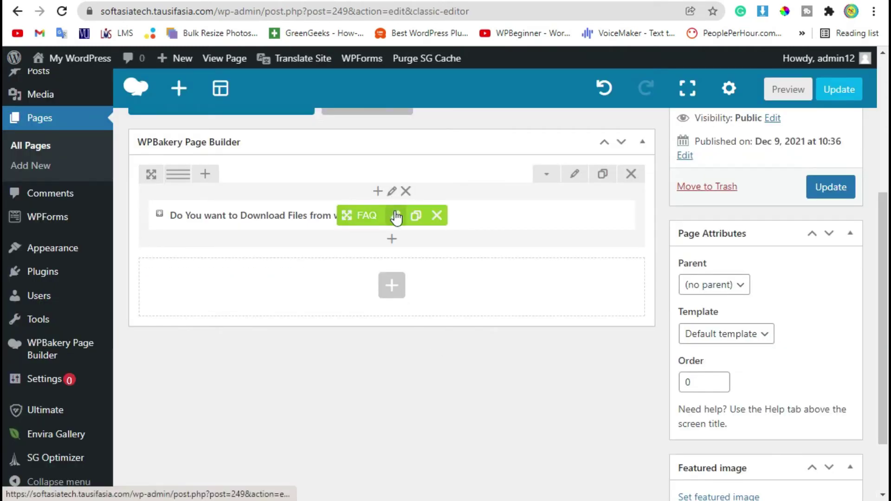
Change the FAQ element's default state to Open and save its settings.
click(395, 216)
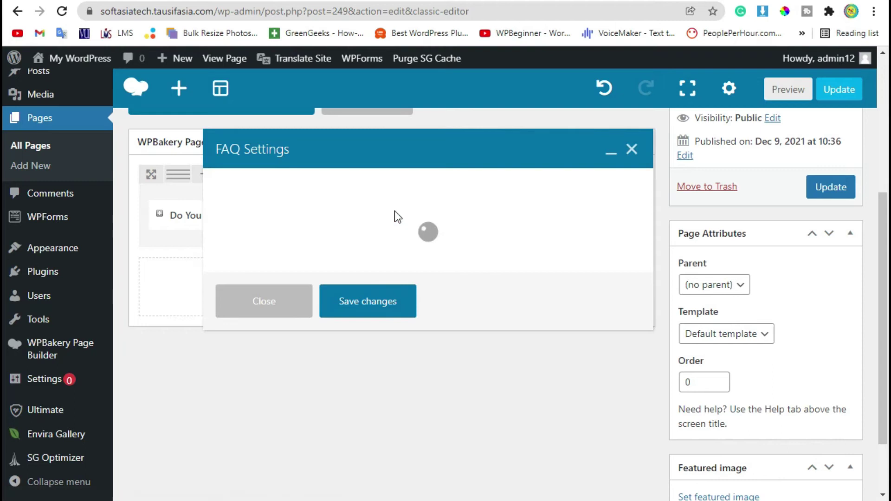
scroll(395, 210, down, 10)
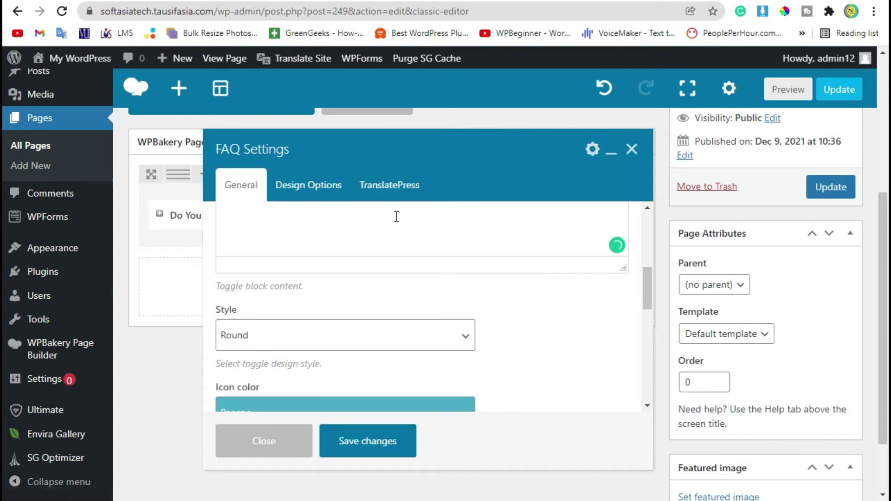
scroll(493, 310, down, 2)
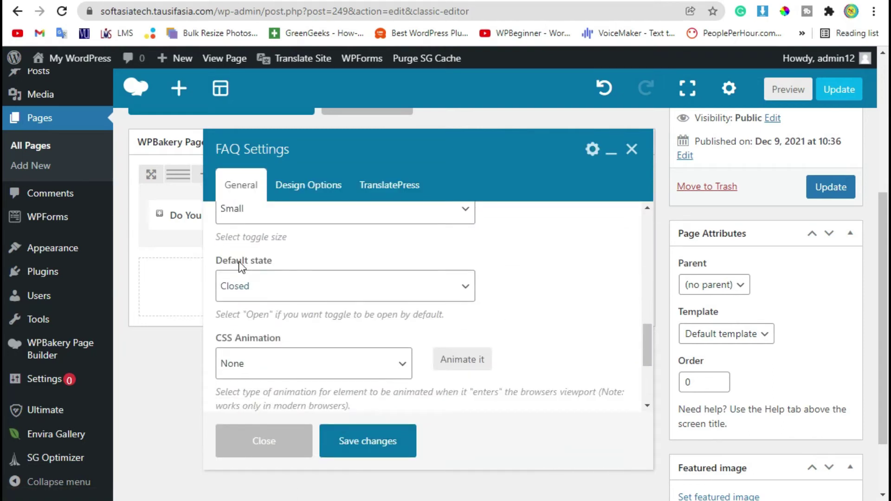
drag(222, 260, 294, 288)
click(295, 289)
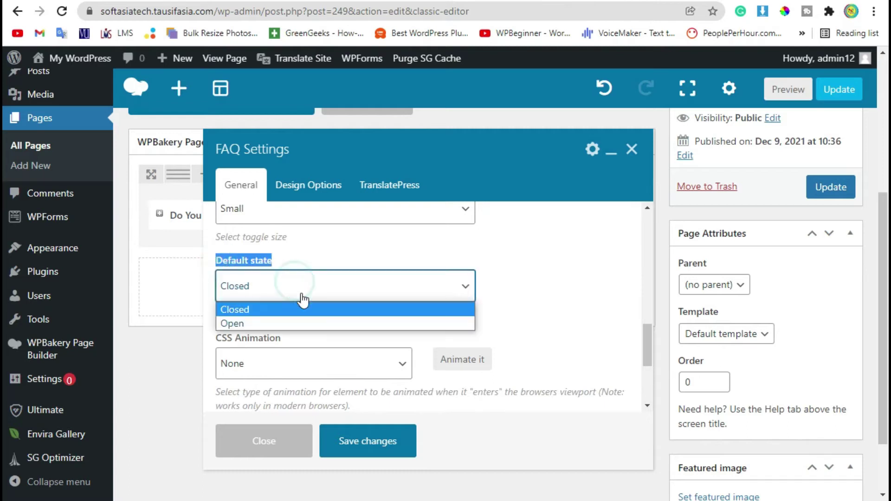
click(307, 322)
click(530, 298)
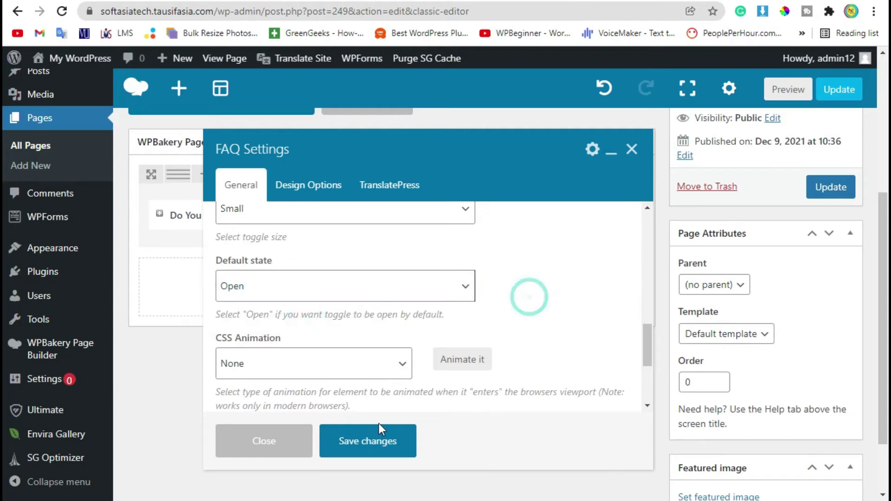
click(374, 439)
Preview the page again to check the question's initial state, and test collapsing and expanding its answer.
click(788, 90)
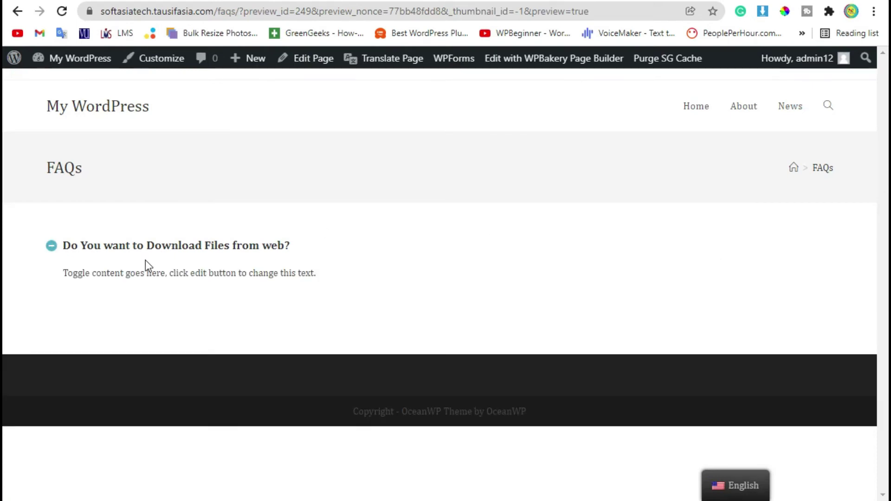
drag(306, 275, 97, 273)
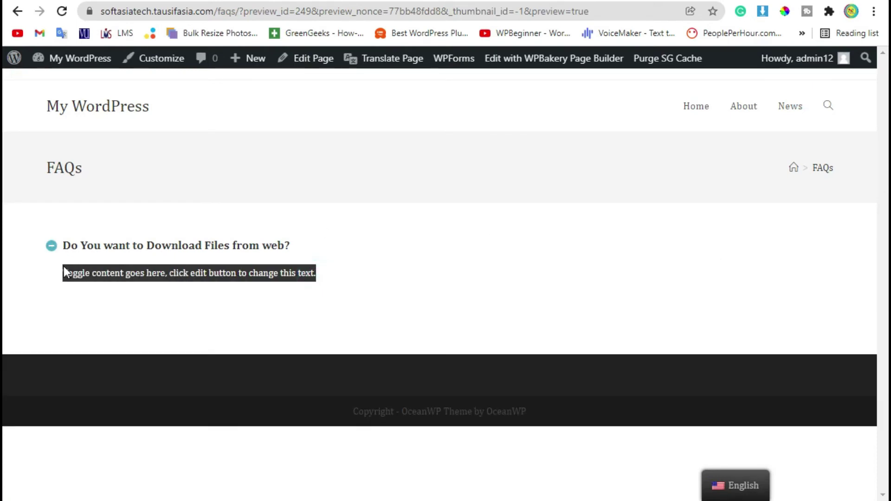
click(118, 267)
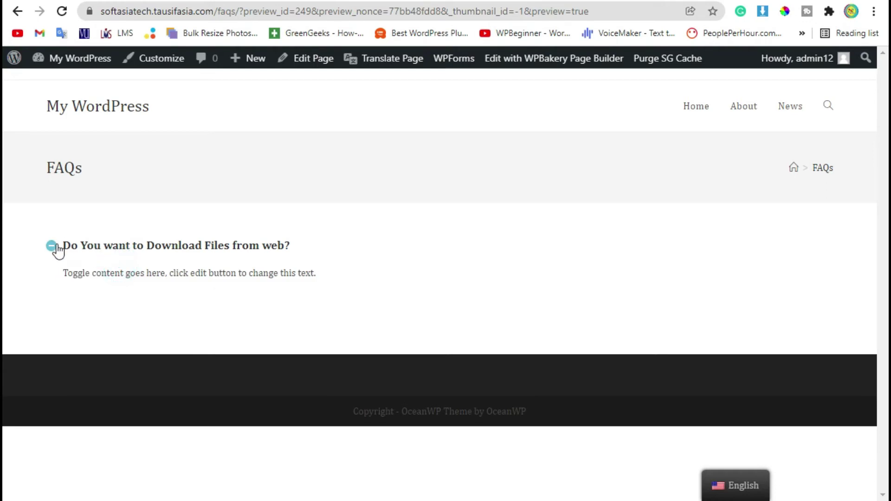
click(53, 246)
click(54, 246)
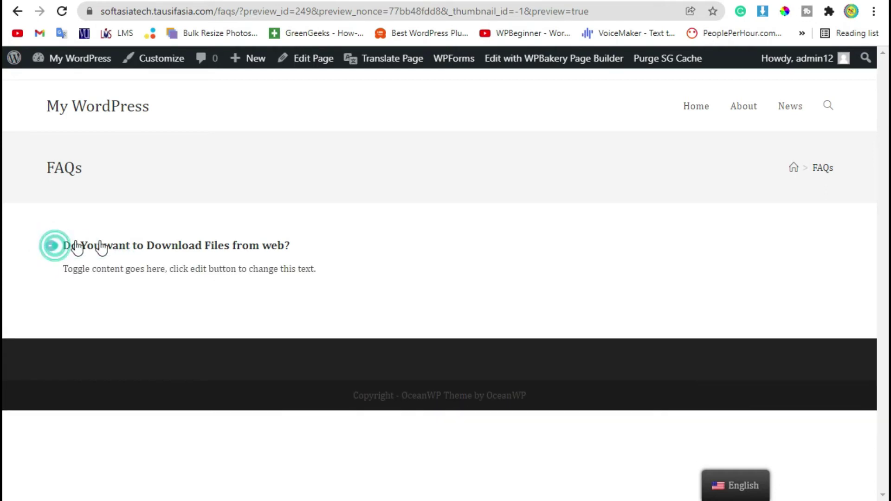
click(342, 243)
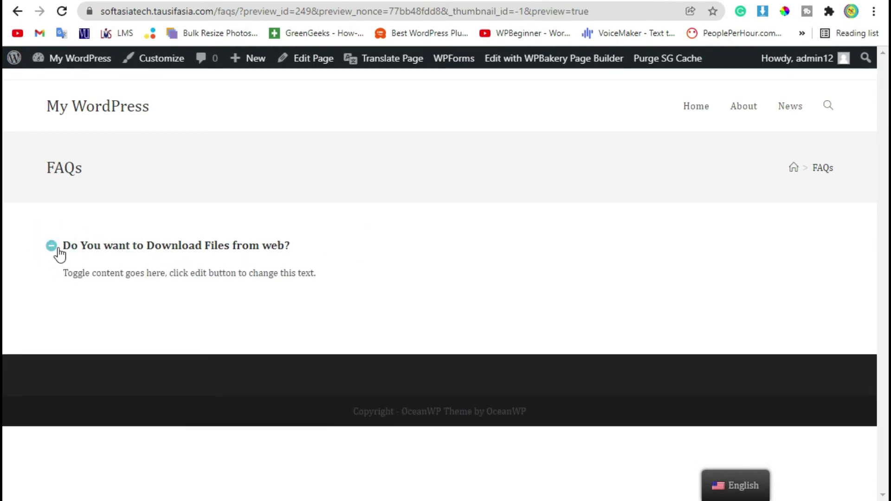
click(57, 249)
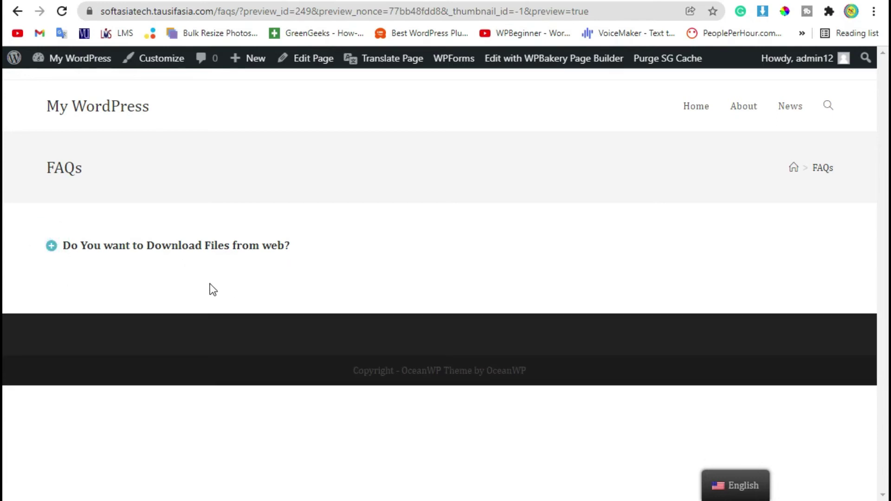
Close the preview and duplicate the FAQ element twice in the page builder.
key(ctrl+w)
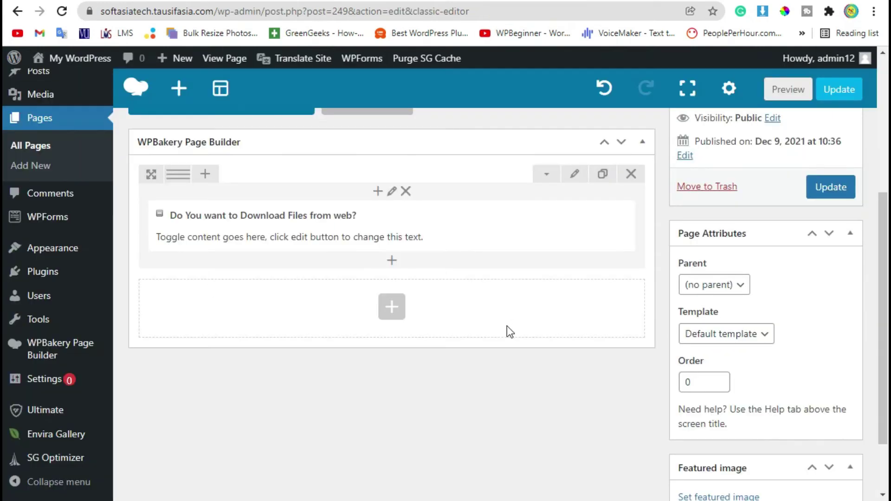
mouse_move(390, 232)
click(416, 226)
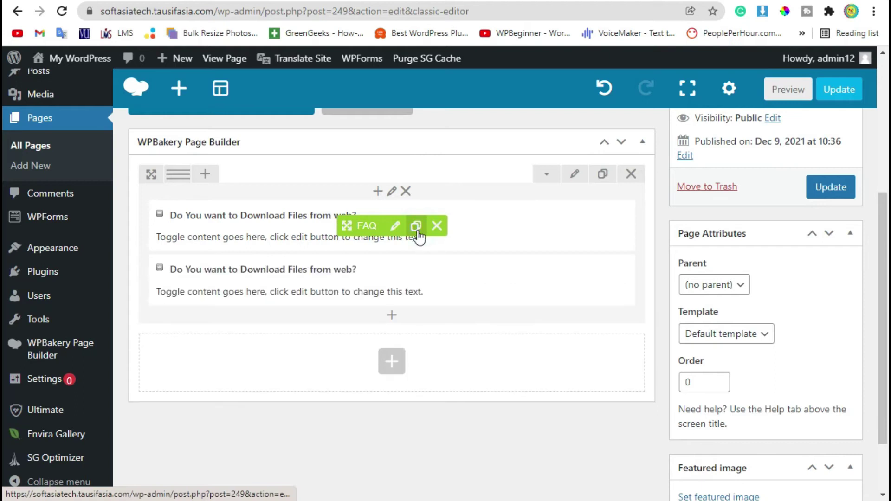
click(417, 231)
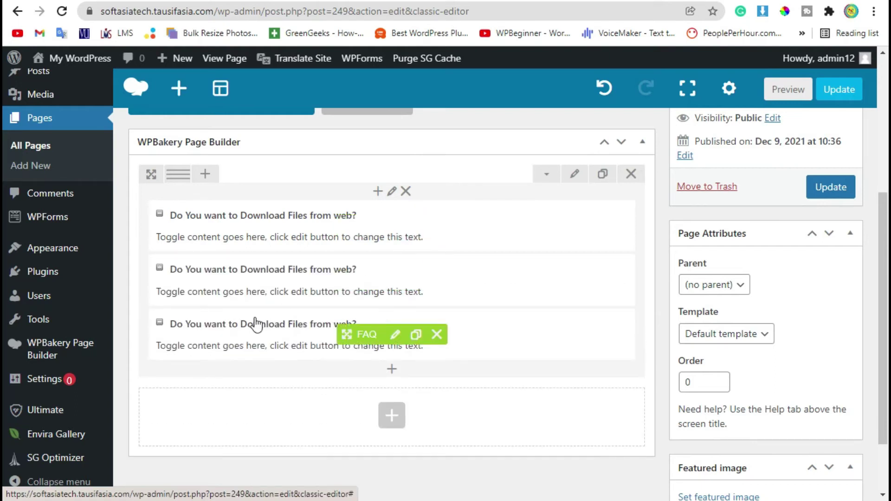
Change the second FAQ element's title to "Do You want to add files?".
click(391, 280)
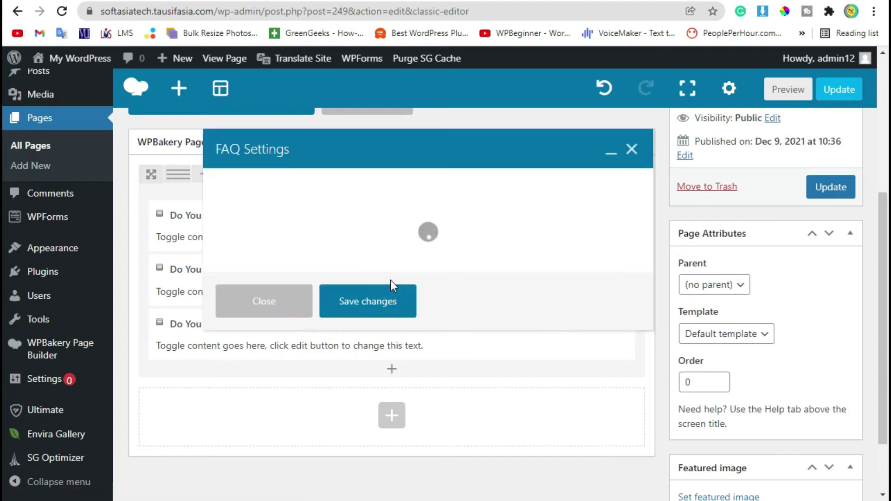
drag(289, 249, 400, 255)
text(add Files?)
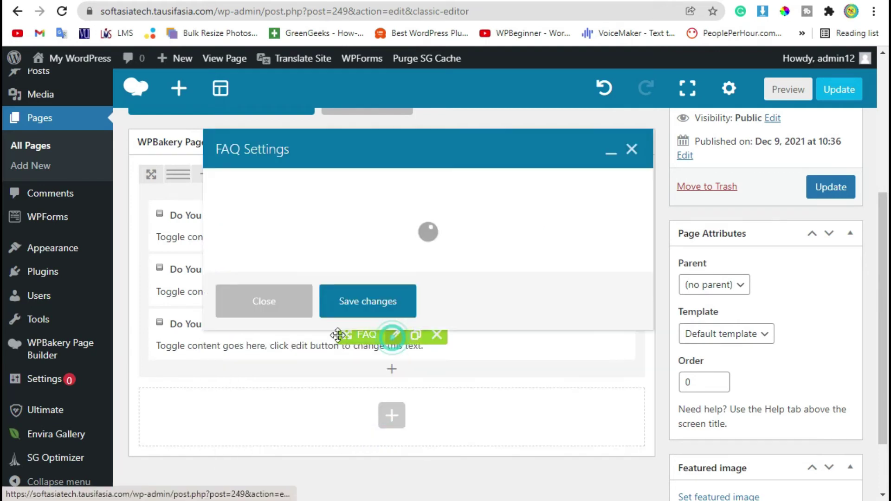
Retitle the third FAQ "Do You want to save images?", set its default state to Closed, and save its settings.
drag(289, 249, 400, 254)
text(save images)
scroll(471, 310, down, 8)
scroll(499, 325, up, 3)
scroll(499, 325, down, 3)
scroll(488, 305, down, 2)
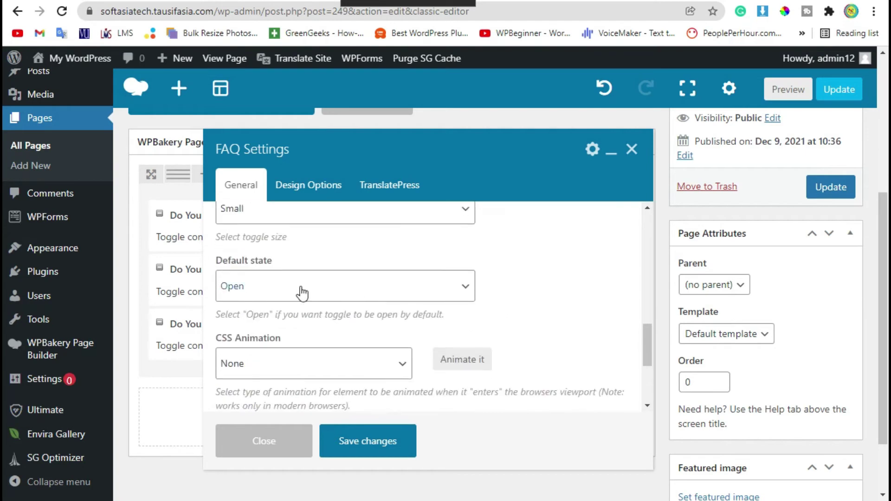
click(300, 286)
click(274, 309)
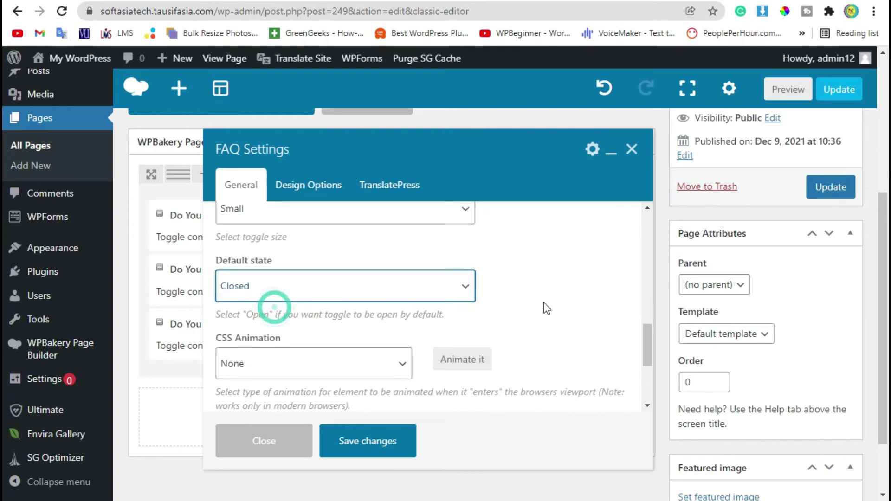
click(384, 439)
Set the default state of the other two FAQ elements to Closed and save their settings.
click(402, 282)
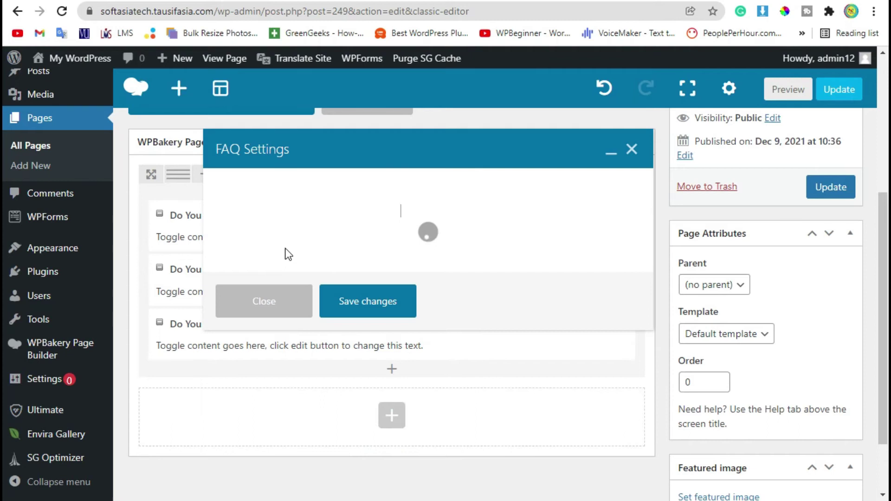
click(285, 286)
click(279, 308)
click(360, 440)
click(278, 258)
scroll(418, 279, down, 5)
scroll(417, 278, up, 2)
click(368, 440)
Preview the FAQs page and test expanding and collapsing its three questions.
click(786, 88)
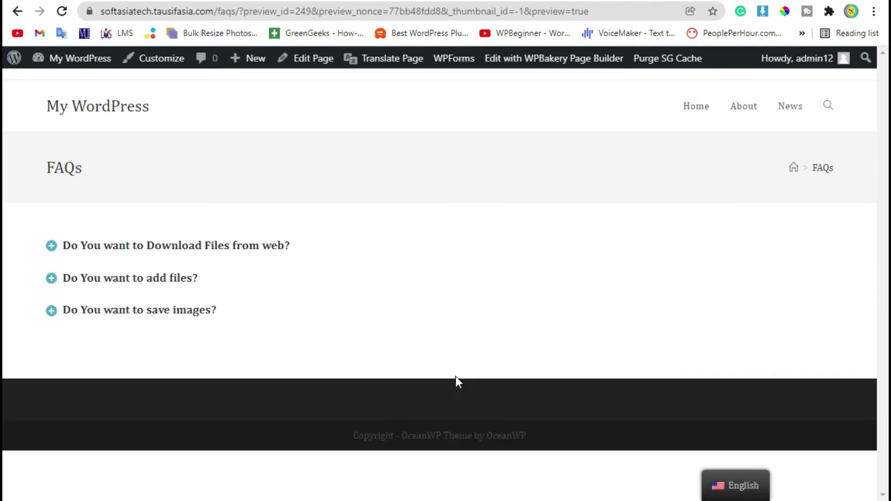
click(51, 247)
click(50, 248)
click(50, 281)
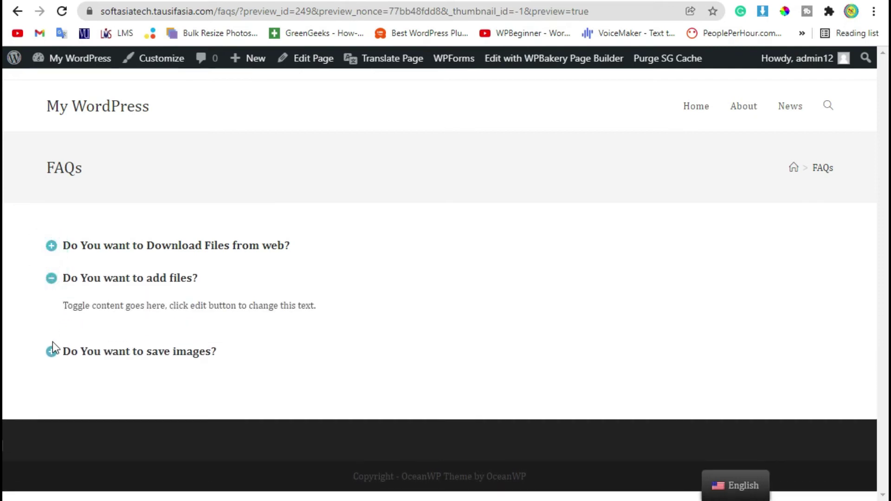
click(54, 352)
click(51, 351)
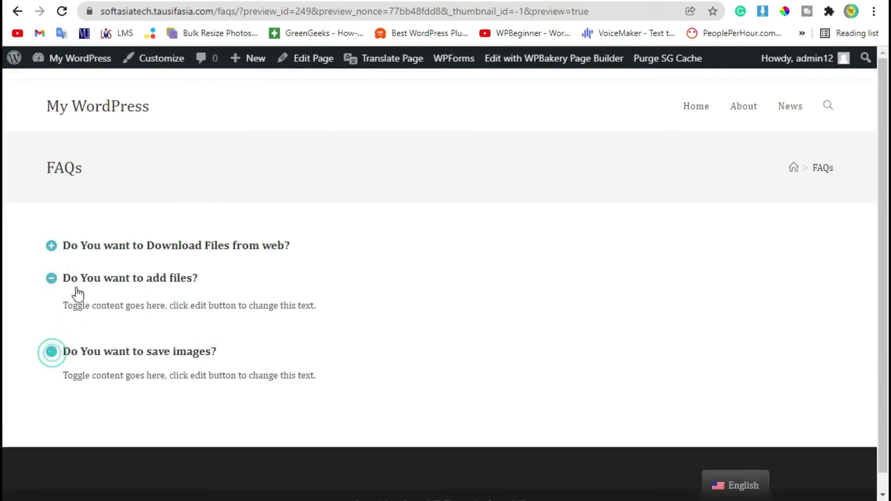
click(51, 278)
click(23, 251)
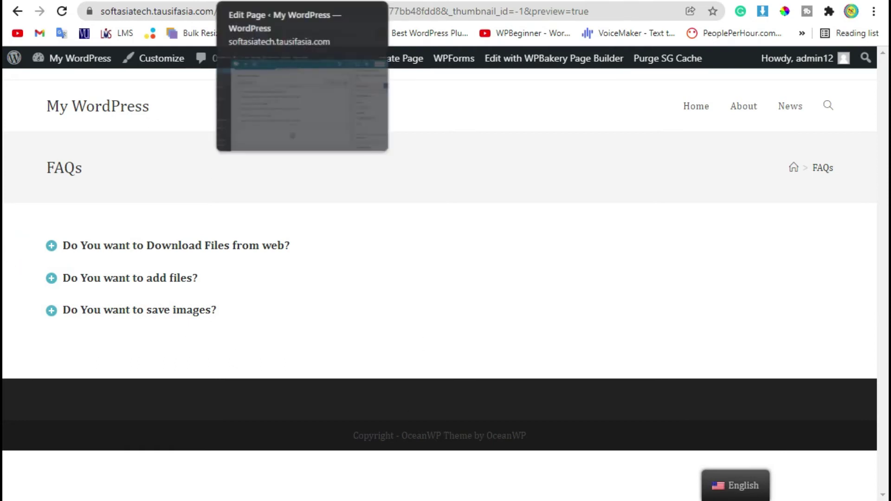
Return to the page editor, set the "Do You want to Download Files from web?" FAQ's style to Arrow, and save its settings.
click(256, 1)
mouse_move(395, 232)
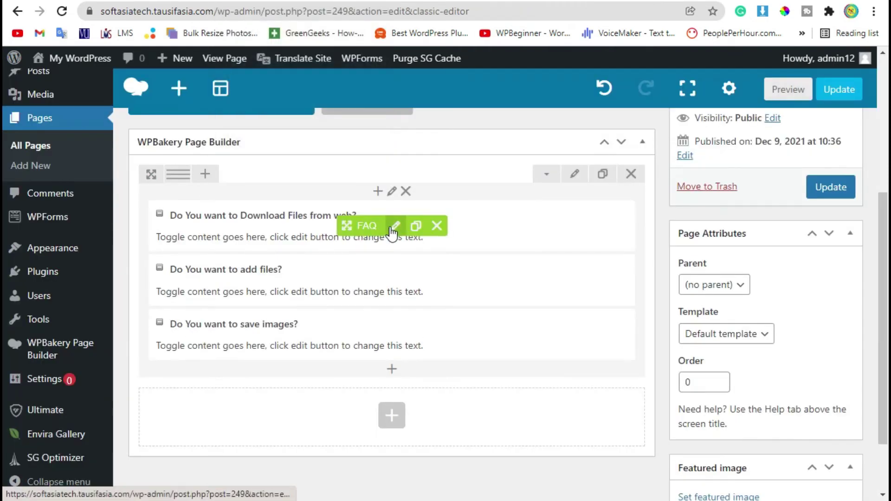
click(395, 227)
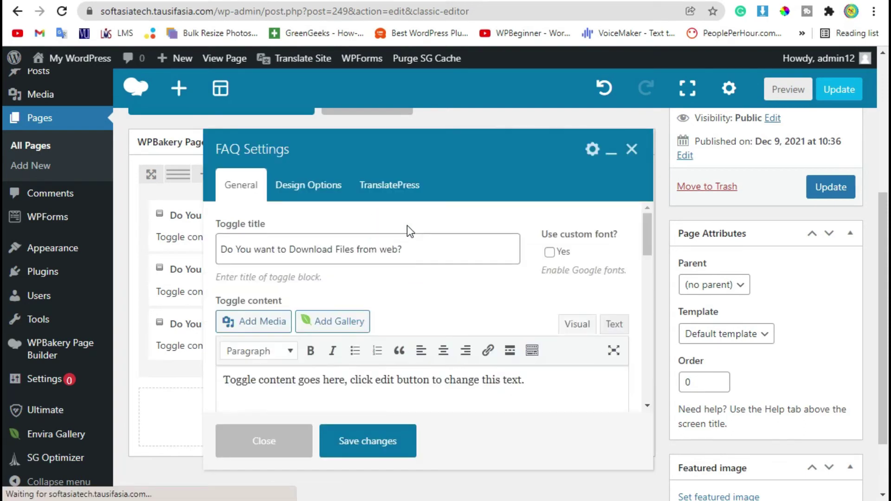
scroll(402, 245, down, 3)
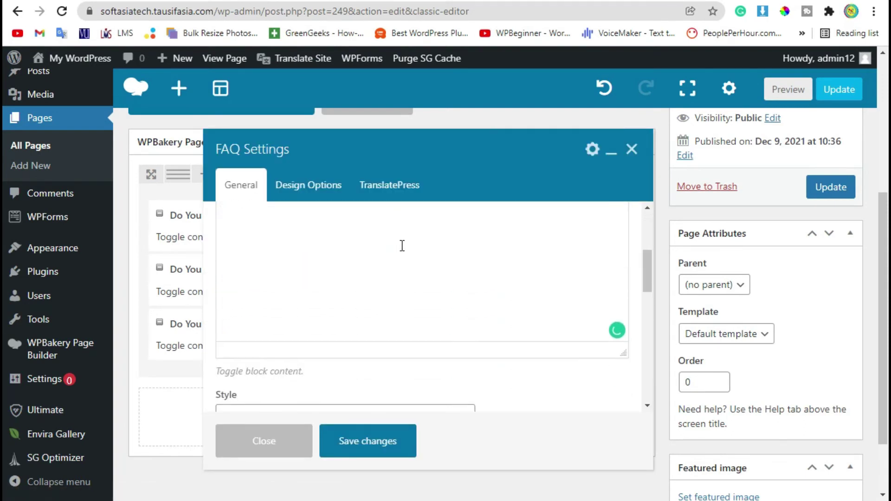
scroll(402, 245, down, 4)
scroll(533, 344, down, 3)
scroll(531, 342, up, 6)
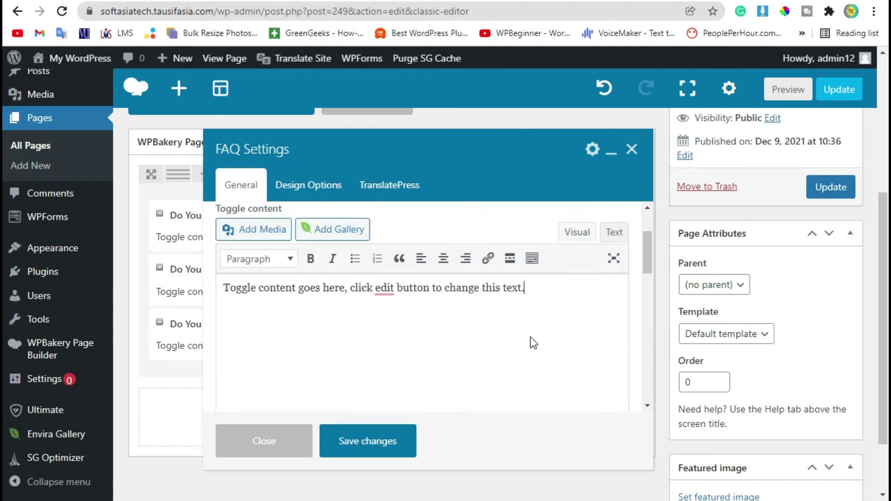
scroll(532, 337, down, 2)
drag(222, 305, 251, 304)
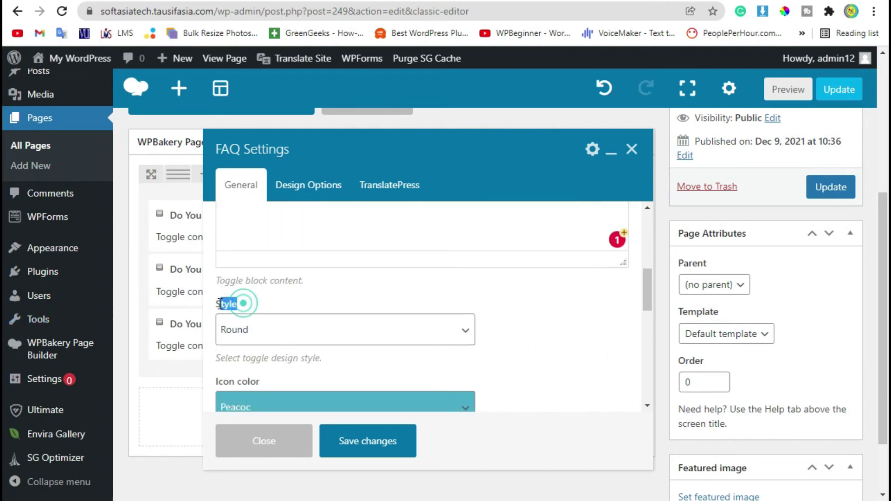
click(299, 339)
scroll(489, 332, down, 2)
click(298, 232)
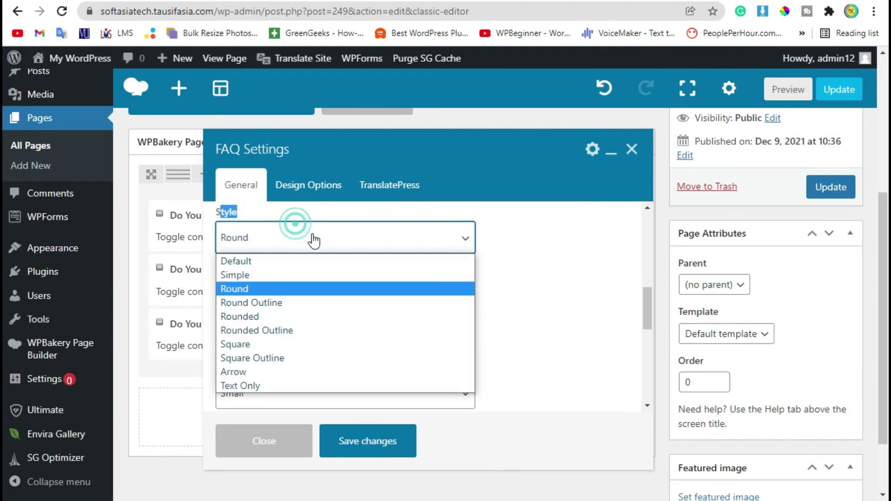
click(275, 372)
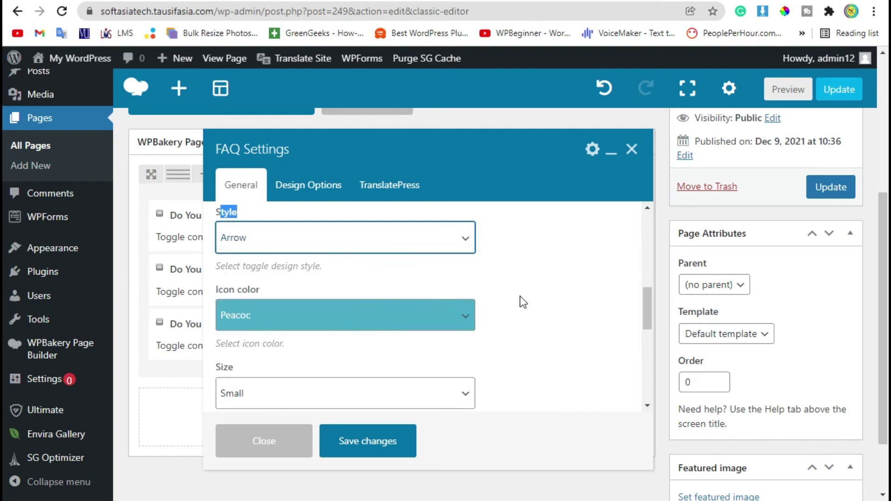
click(355, 442)
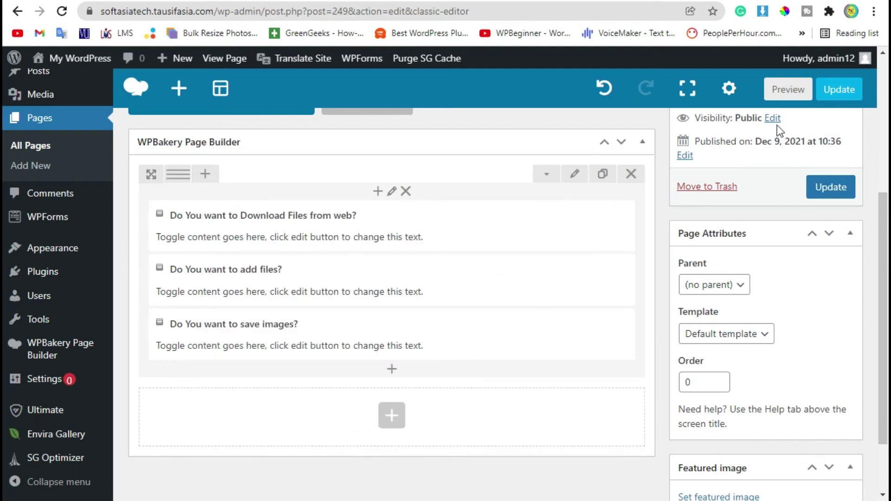
Preview the page and test expanding and collapsing the first question with its arrow icon.
click(787, 89)
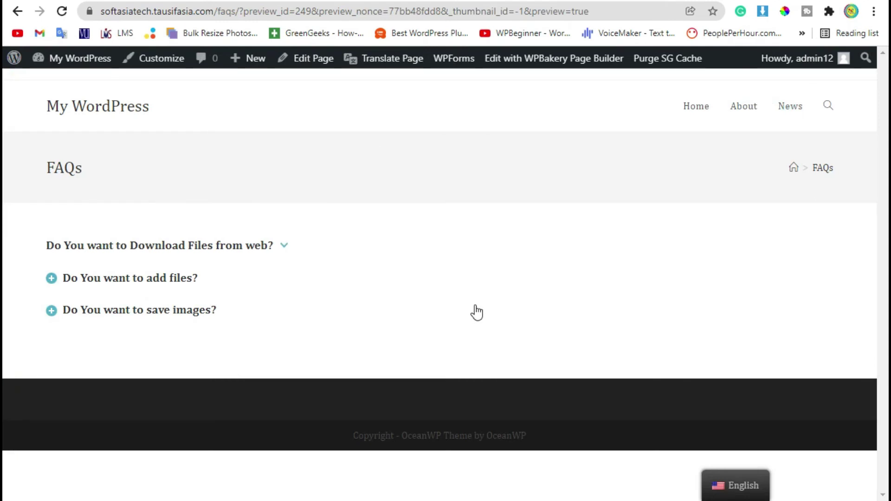
click(292, 251)
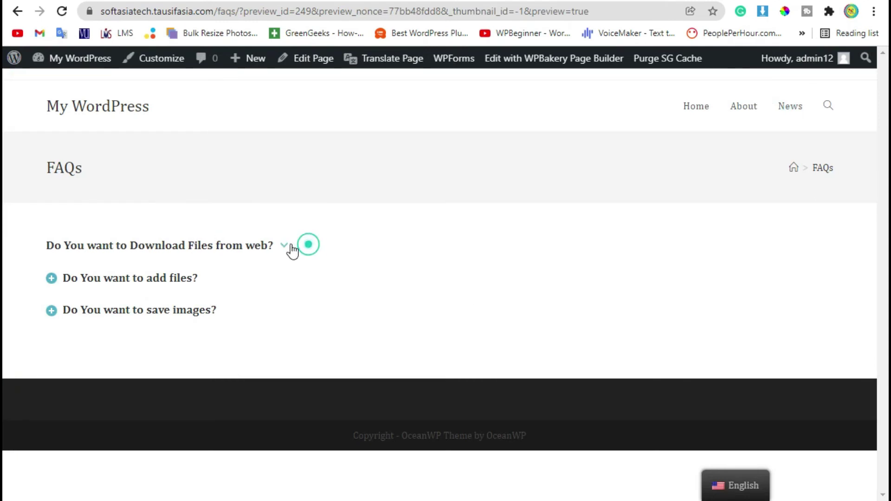
click(330, 247)
click(285, 244)
click(279, 248)
click(286, 246)
click(285, 245)
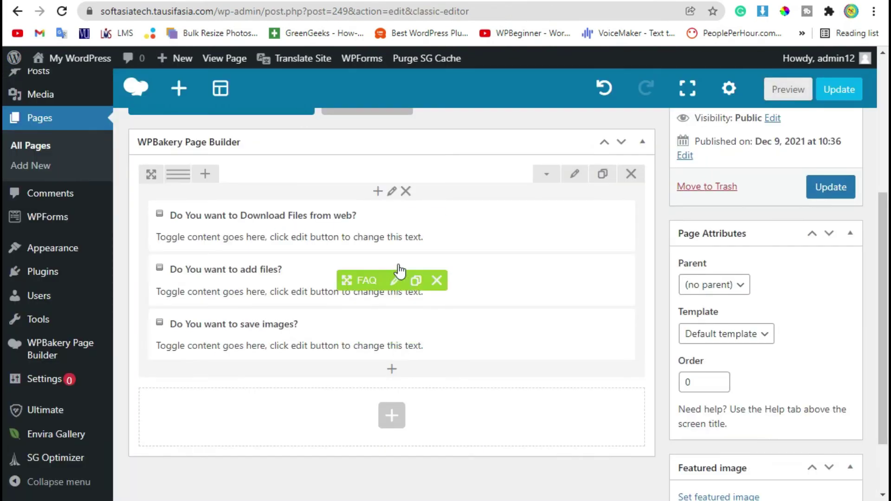
Change the "Do You want to add files?" FAQ's style to a solid square-shaped icon and save its settings.
click(396, 277)
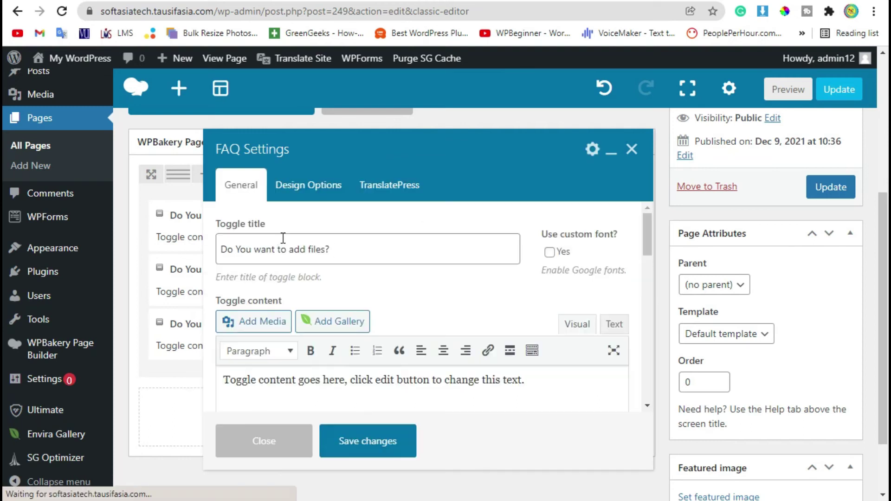
scroll(448, 388, down, 5)
scroll(453, 367, down, 4)
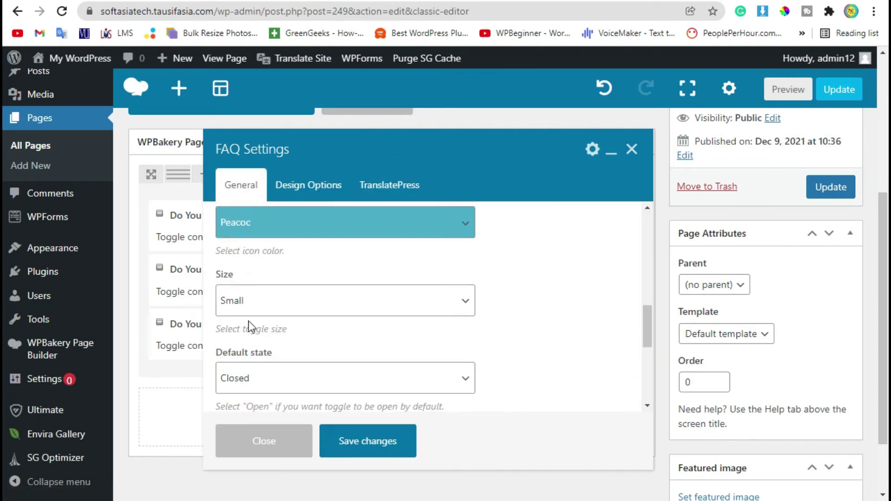
scroll(298, 299, down, 2)
scroll(294, 279, up, 2)
click(297, 304)
click(311, 292)
scroll(279, 250, up, 2)
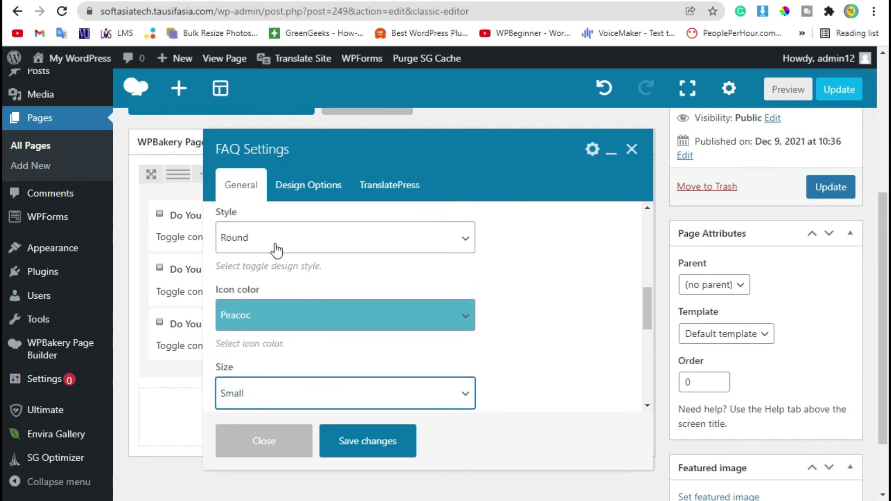
click(279, 239)
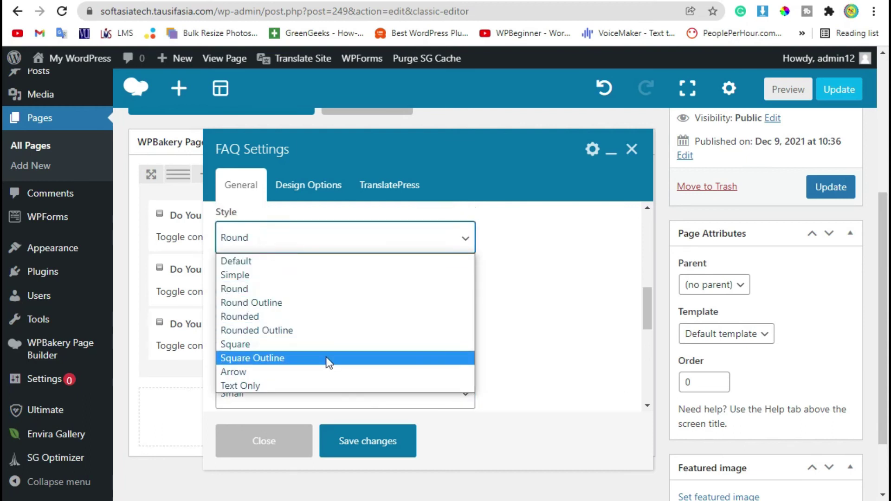
click(378, 442)
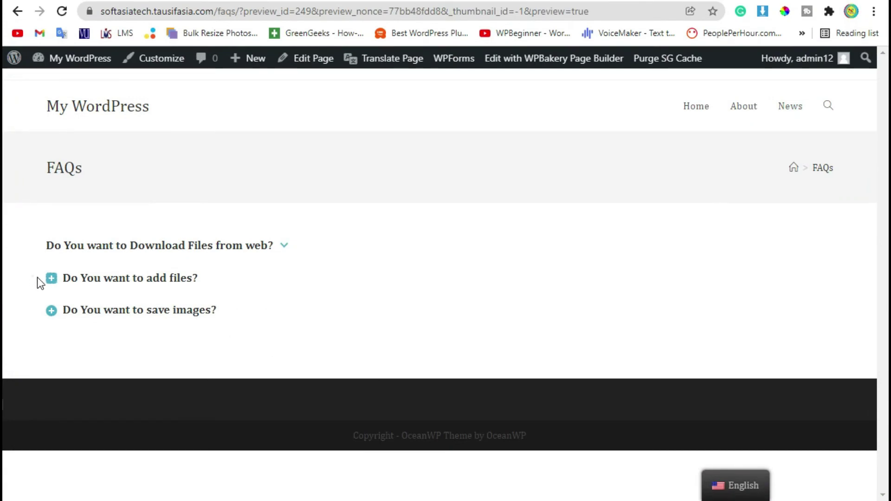
Test expanding and collapsing "Do You want to add files?" in the preview and review the page's three questions.
click(52, 279)
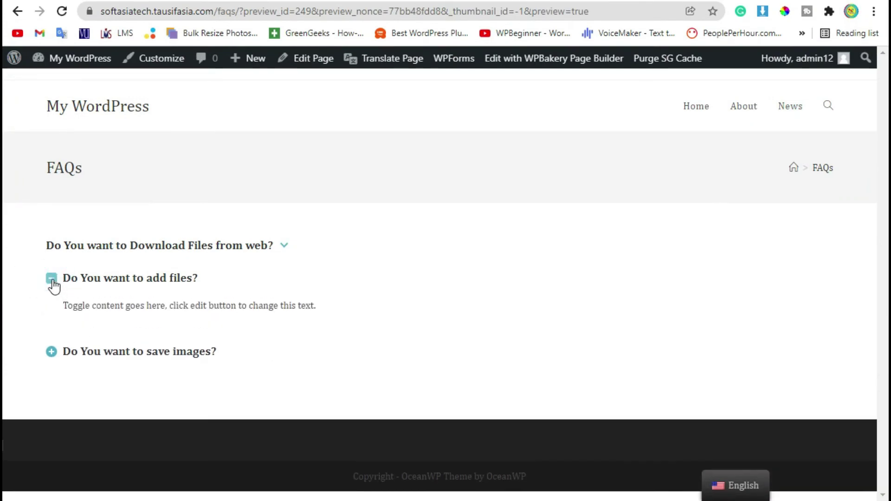
click(52, 281)
click(52, 282)
click(56, 281)
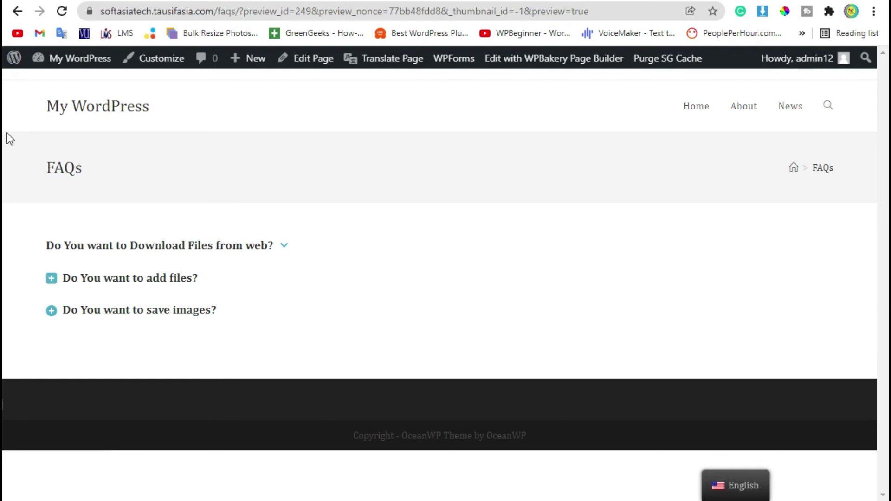
drag(34, 108, 271, 319)
click(280, 330)
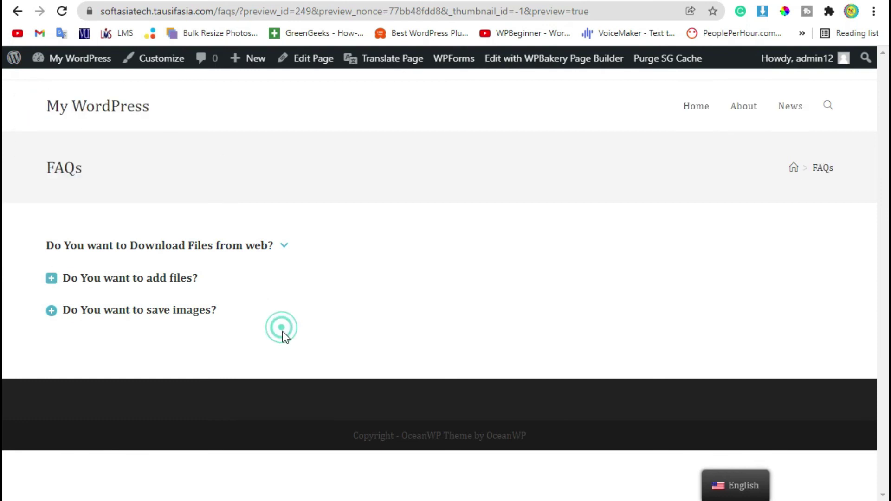